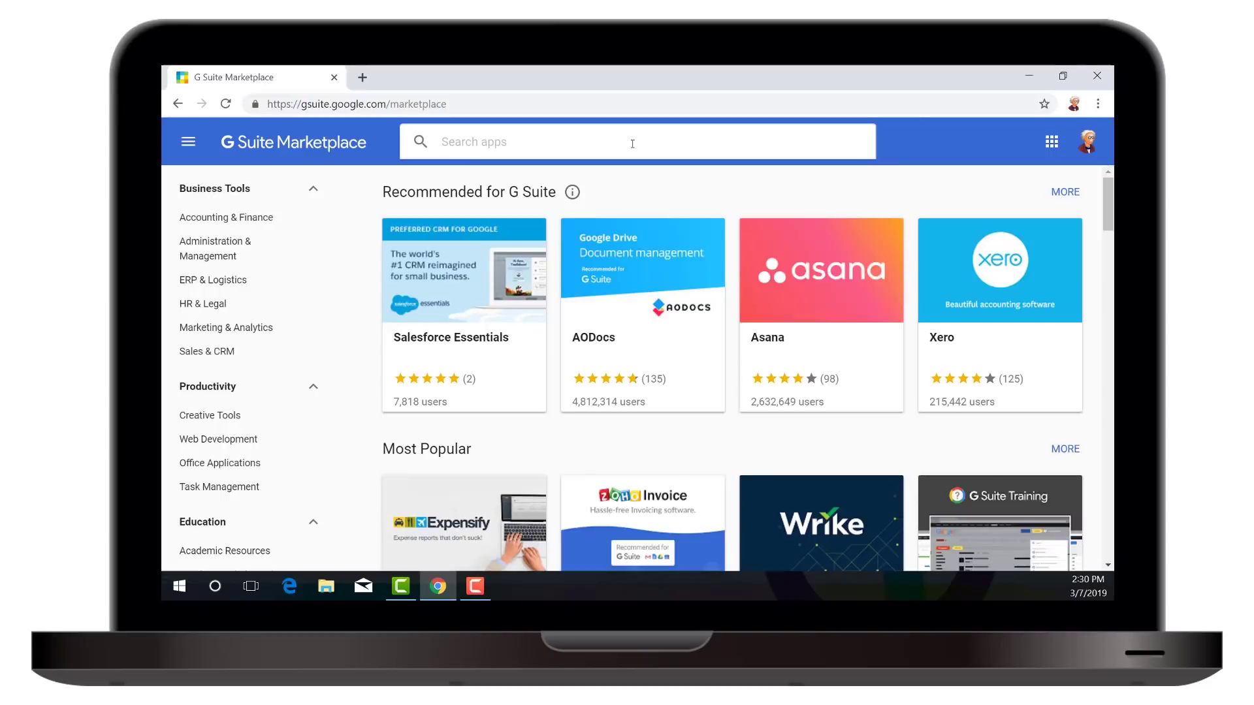
- Search the Marketplace for 'SMART Learning Suite' and confirm its domain-wide installation
text(SMART Learning Suite)
key(Return)
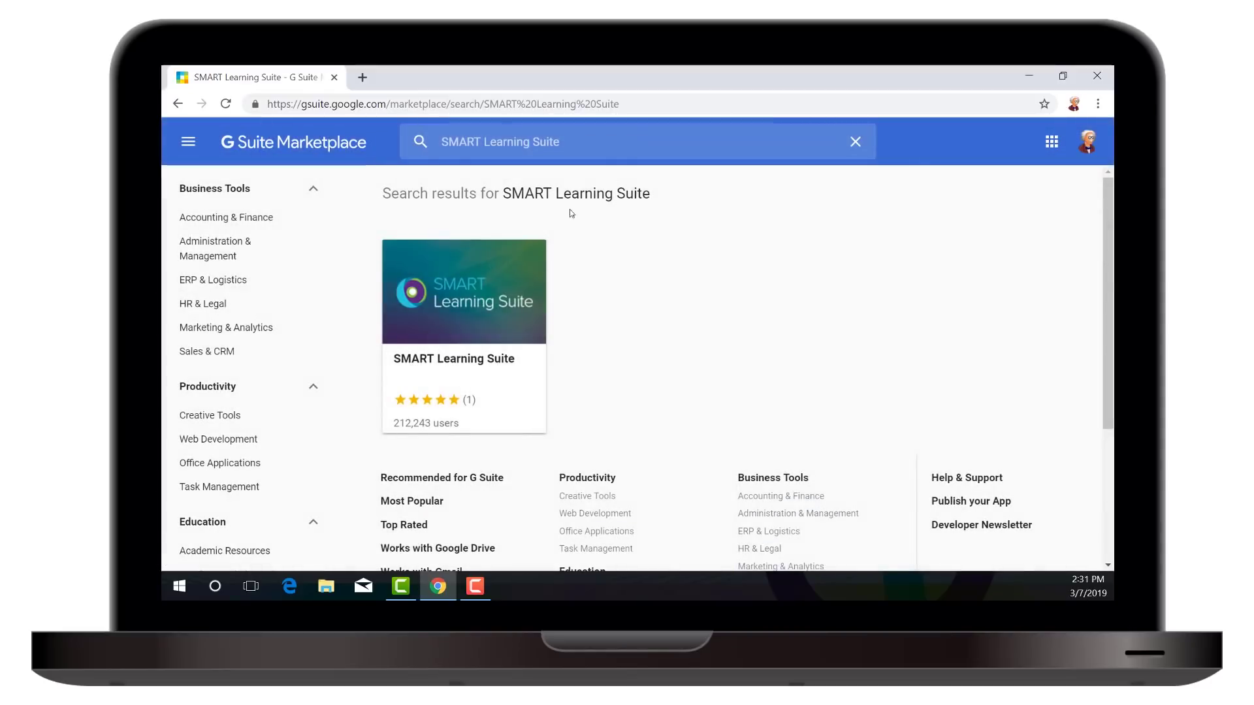
click(519, 263)
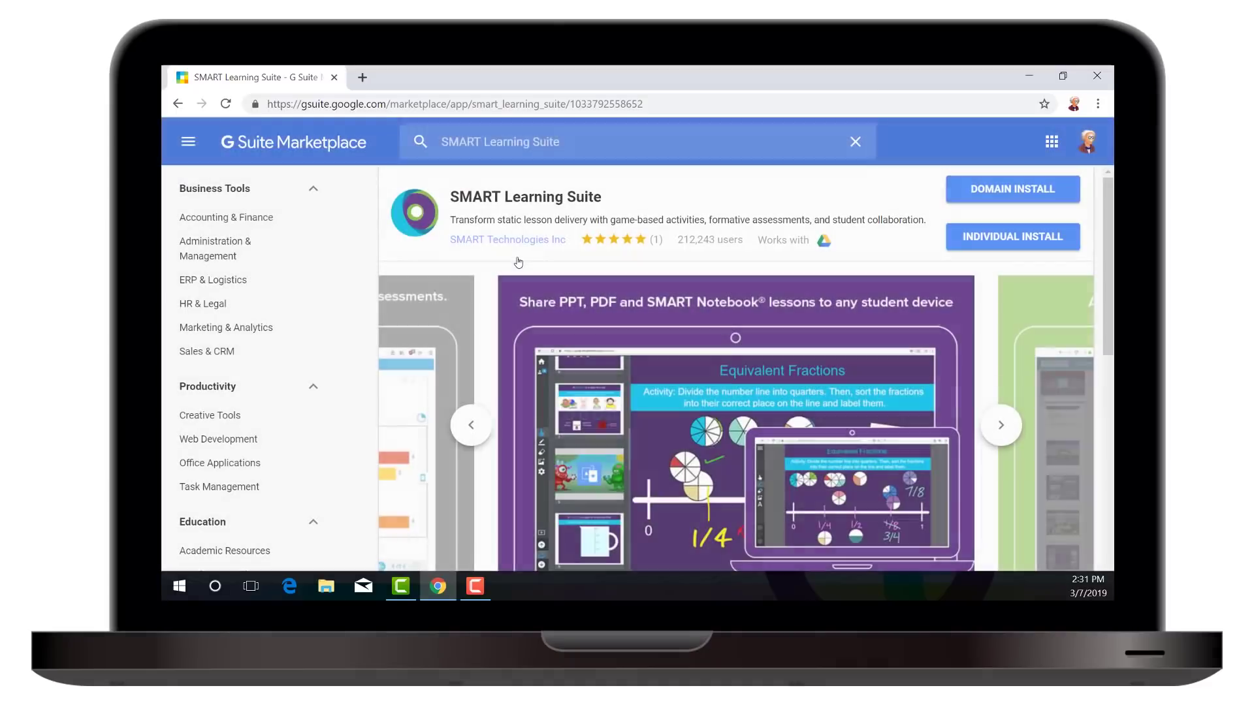
click(1002, 186)
click(745, 479)
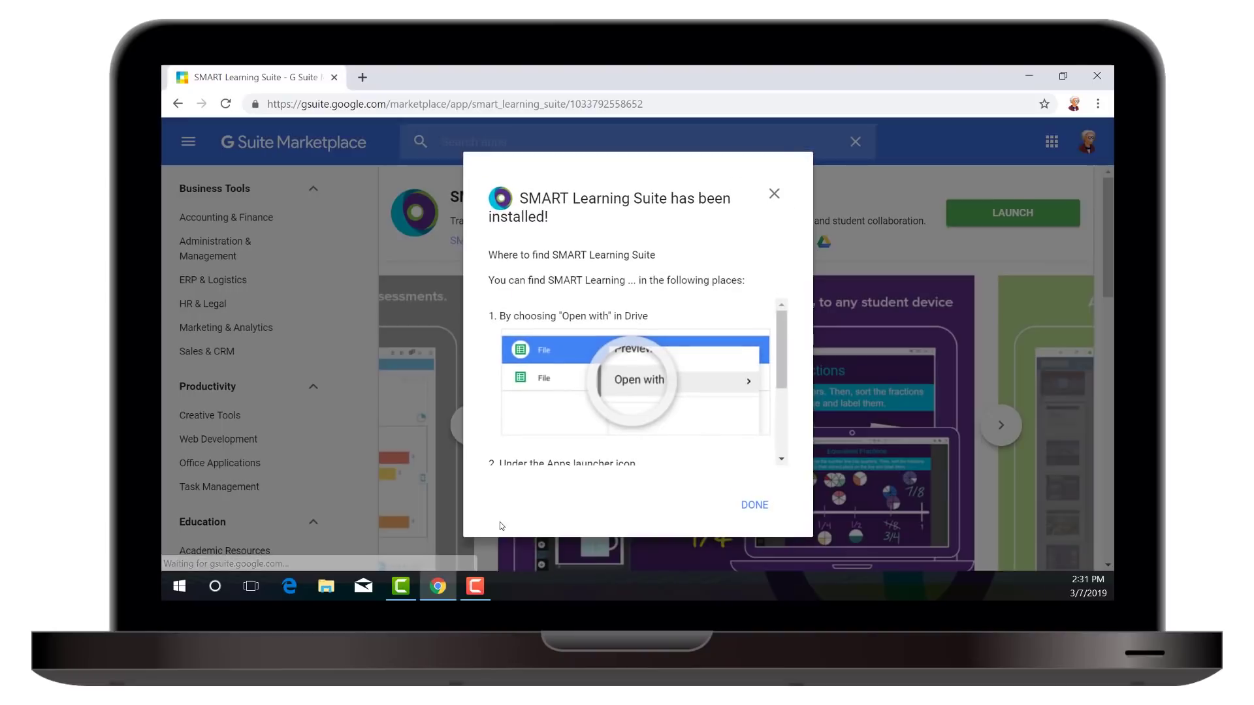
click(748, 512)
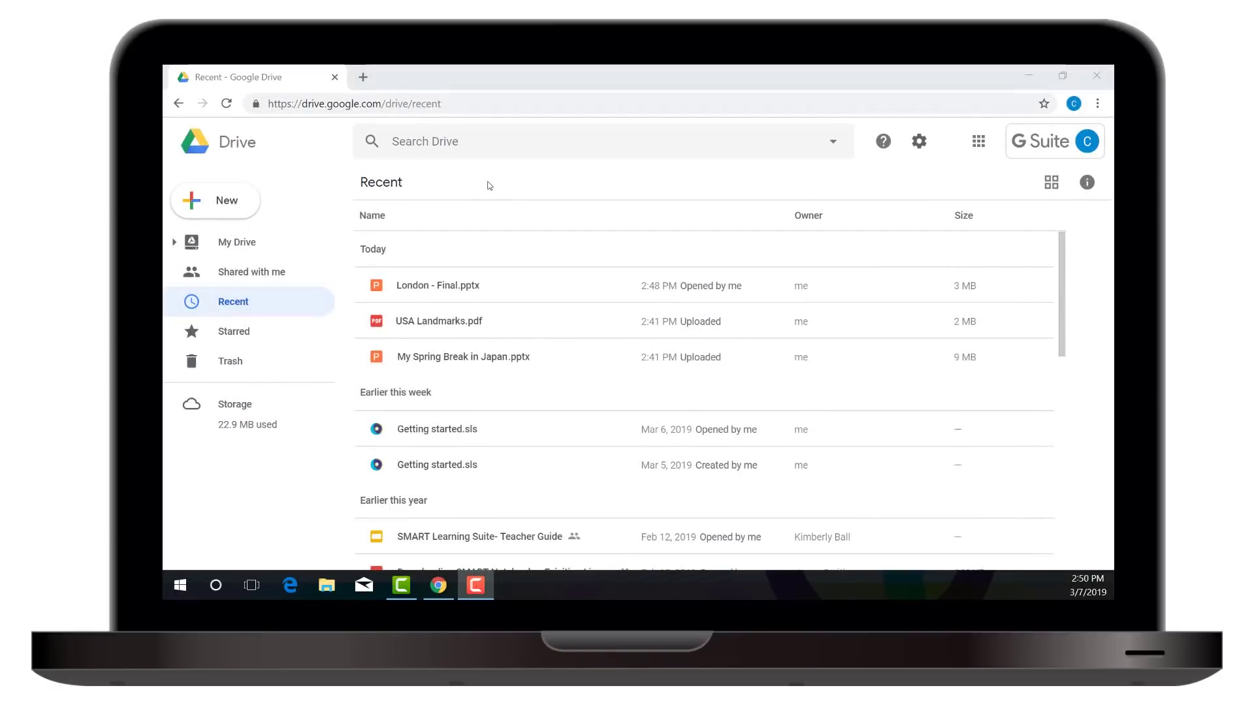
- Create a new SMART Learning Suite lesson from Drive's New > More options
click(249, 212)
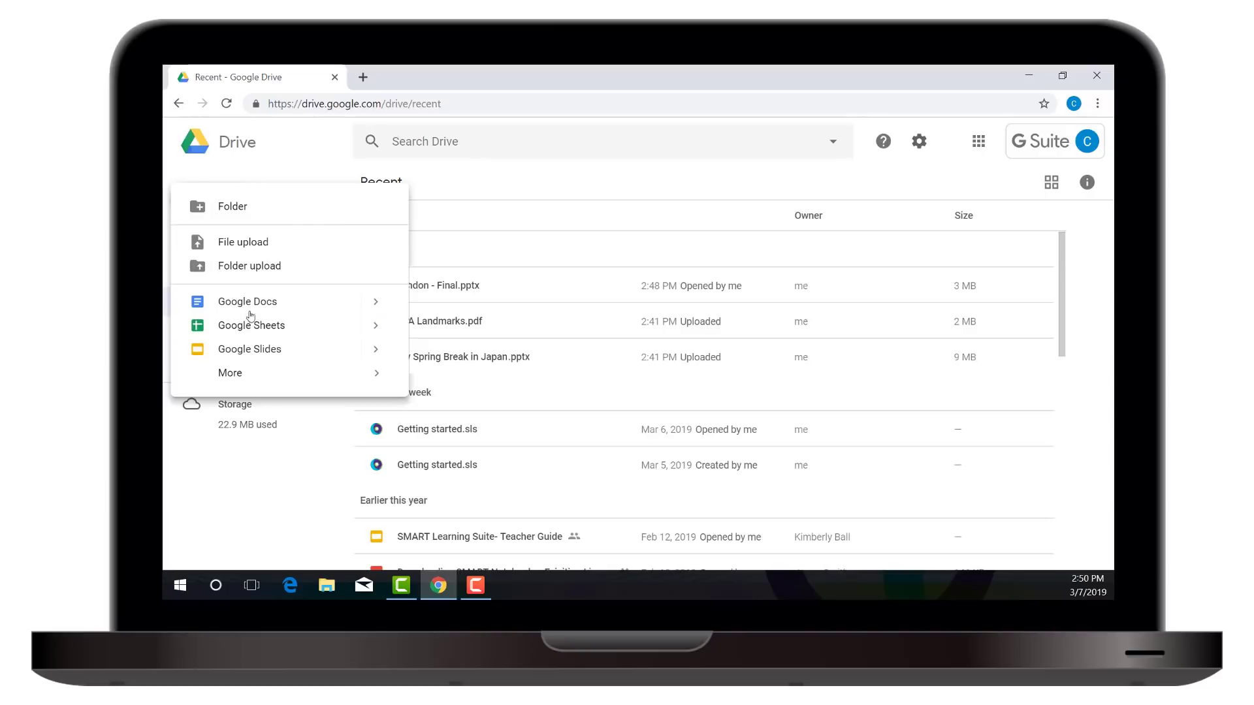
mouse_move(257, 372)
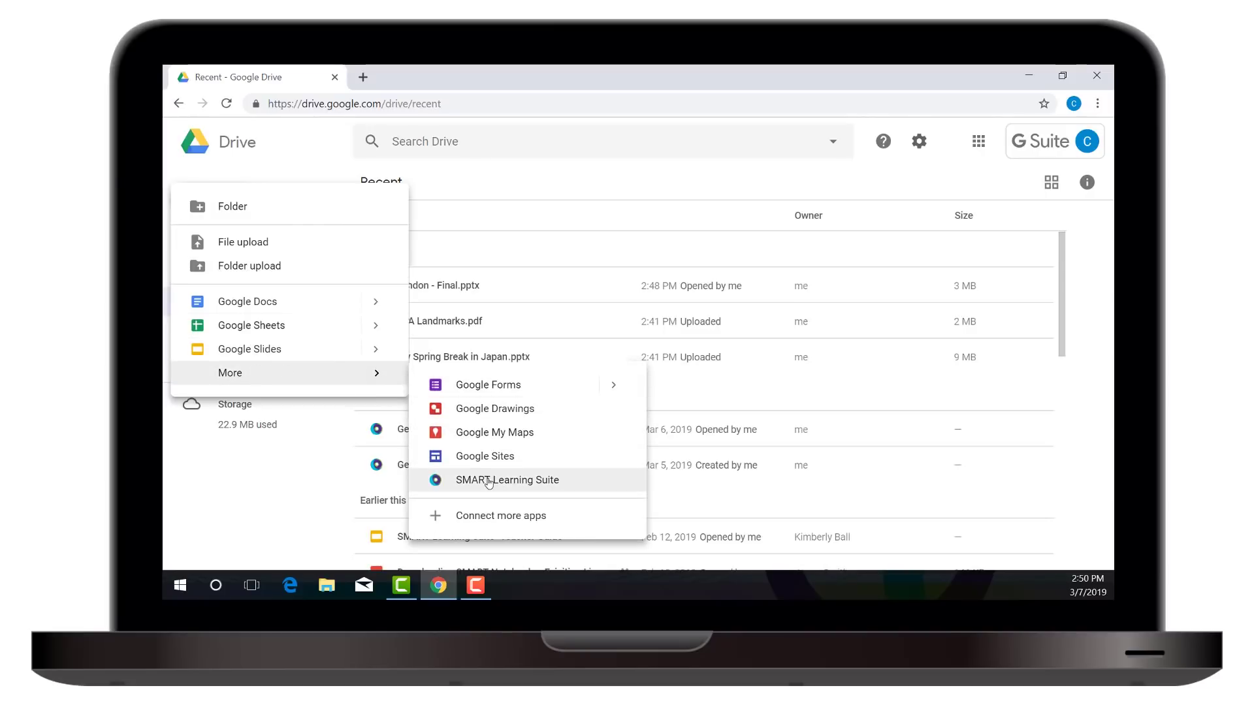
click(565, 479)
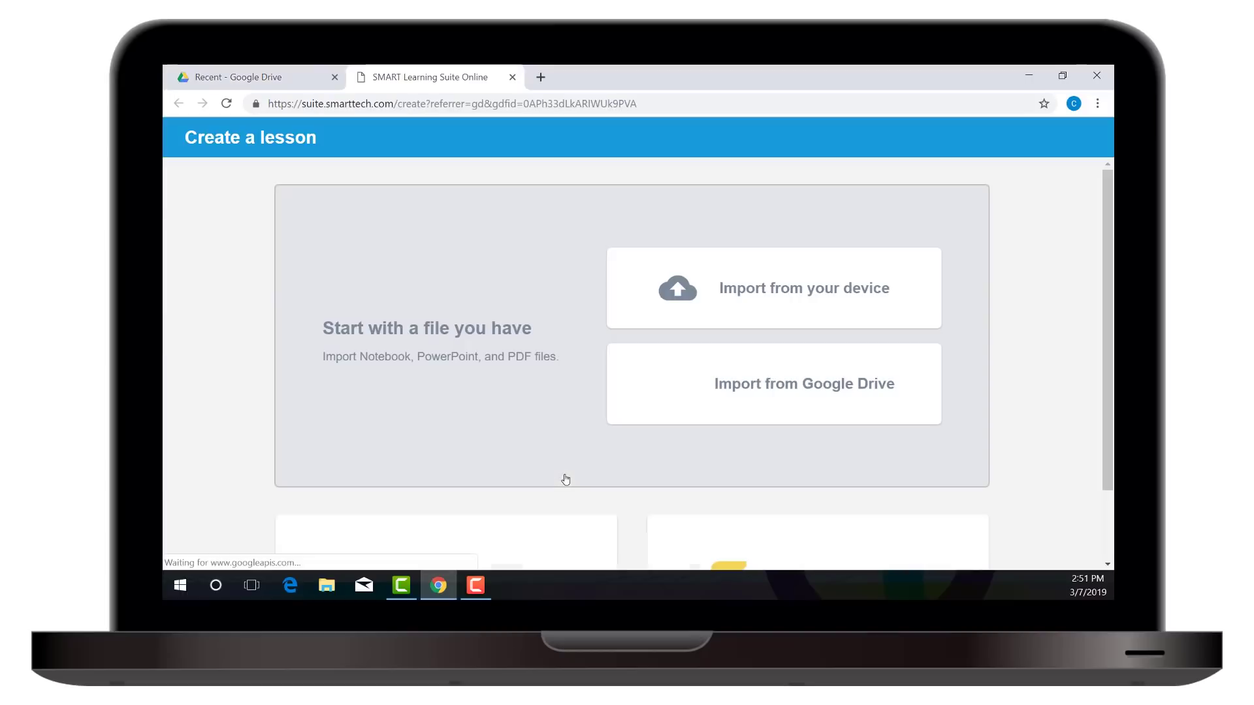
- Import USA Landmarks.pdf from Google Drive as the lesson's source file
click(634, 396)
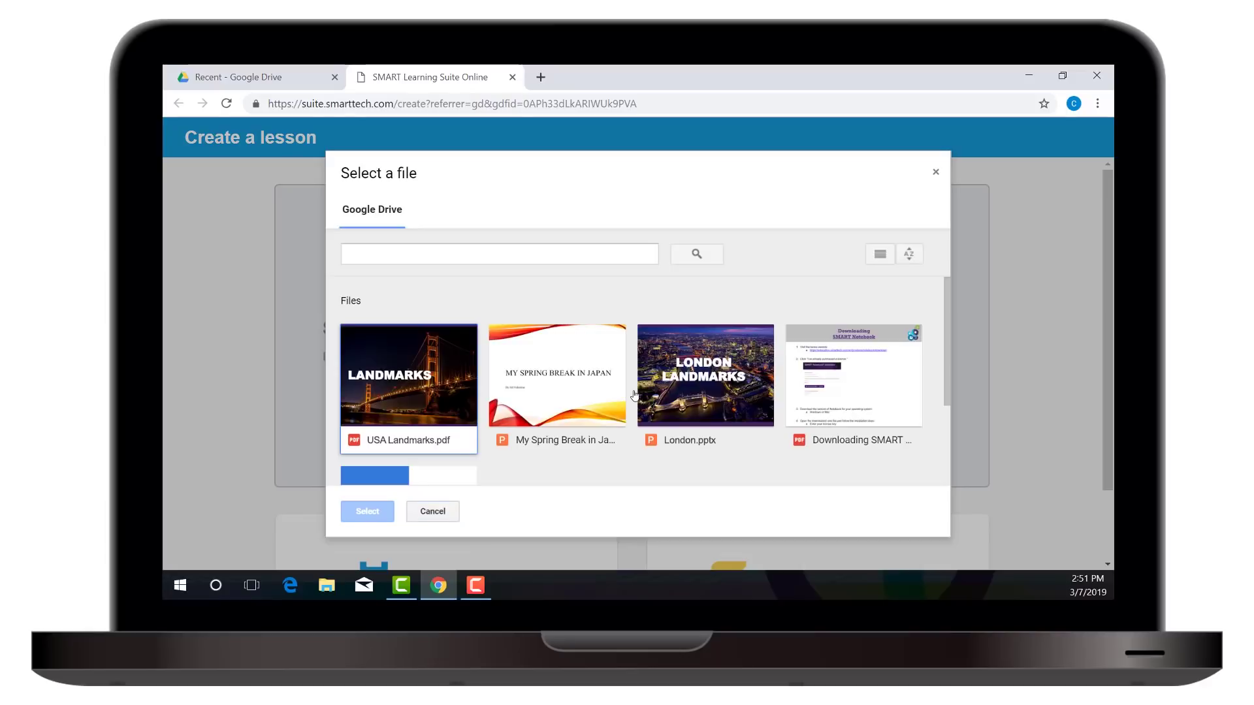
click(455, 395)
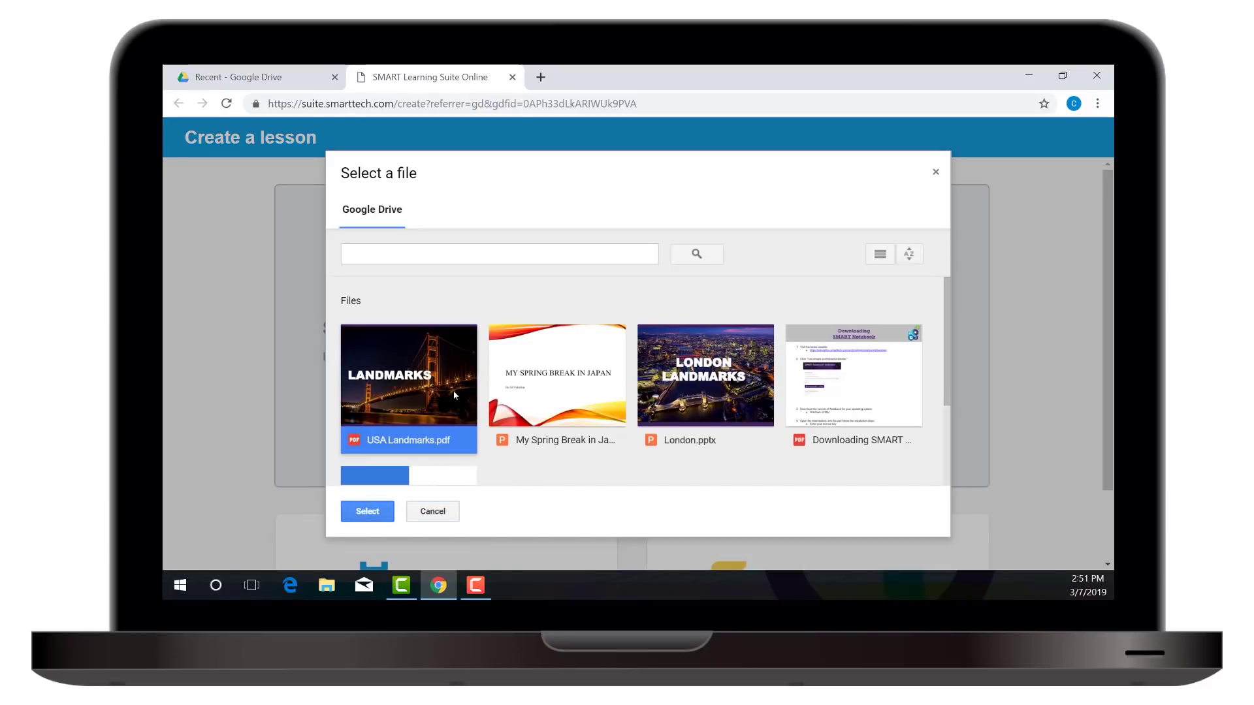
click(367, 513)
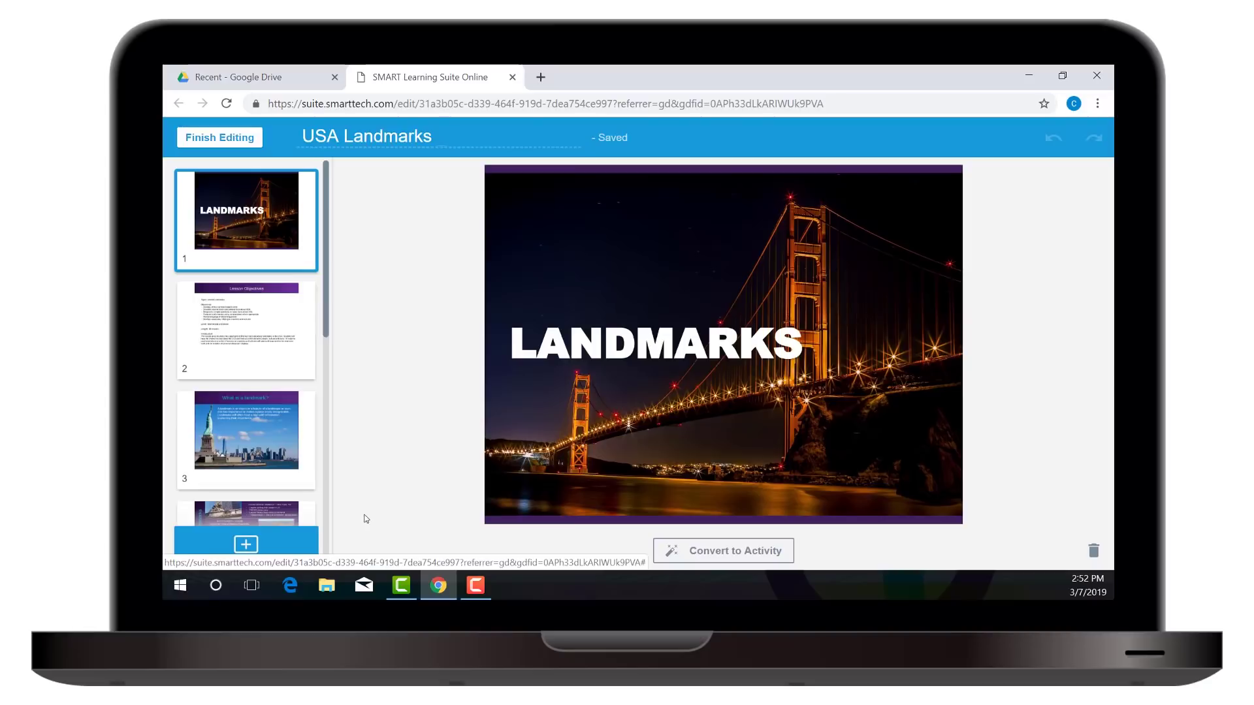
- Check the Activity and Assessment page options, then finish editing to play the lesson
click(292, 538)
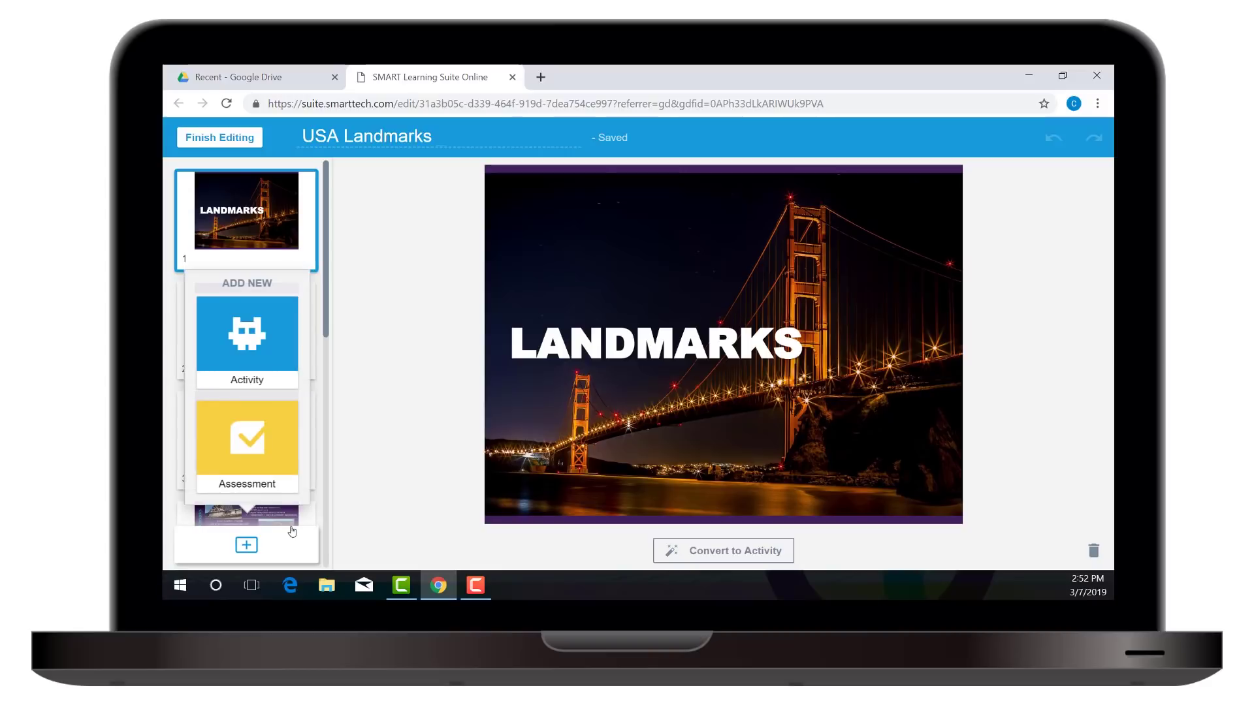
click(194, 141)
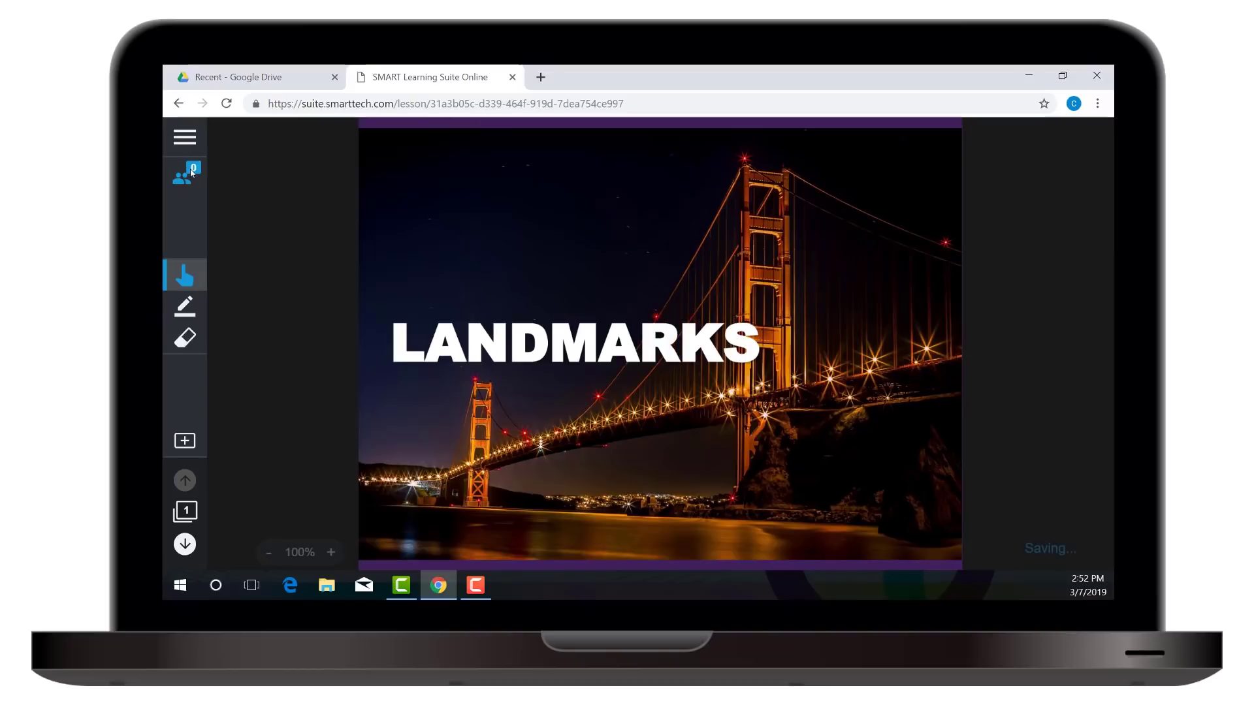
- Show the student join details, then close the SMART Learning Suite tab
click(191, 171)
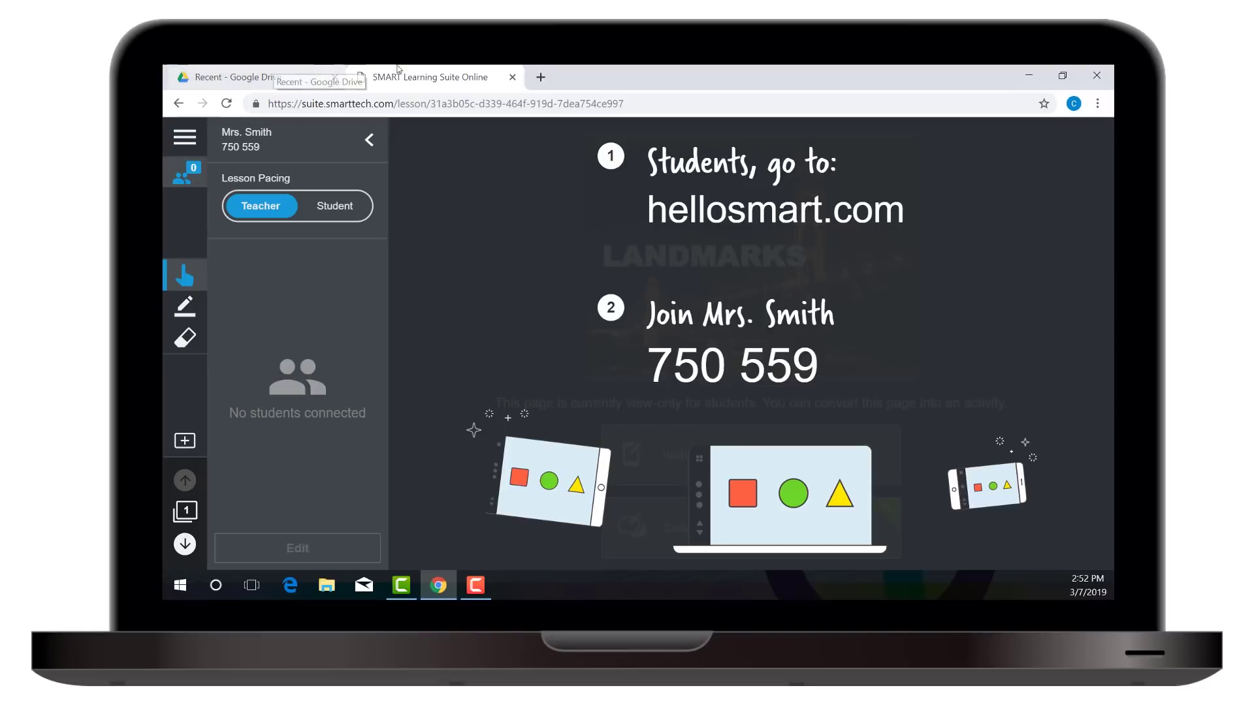
click(510, 76)
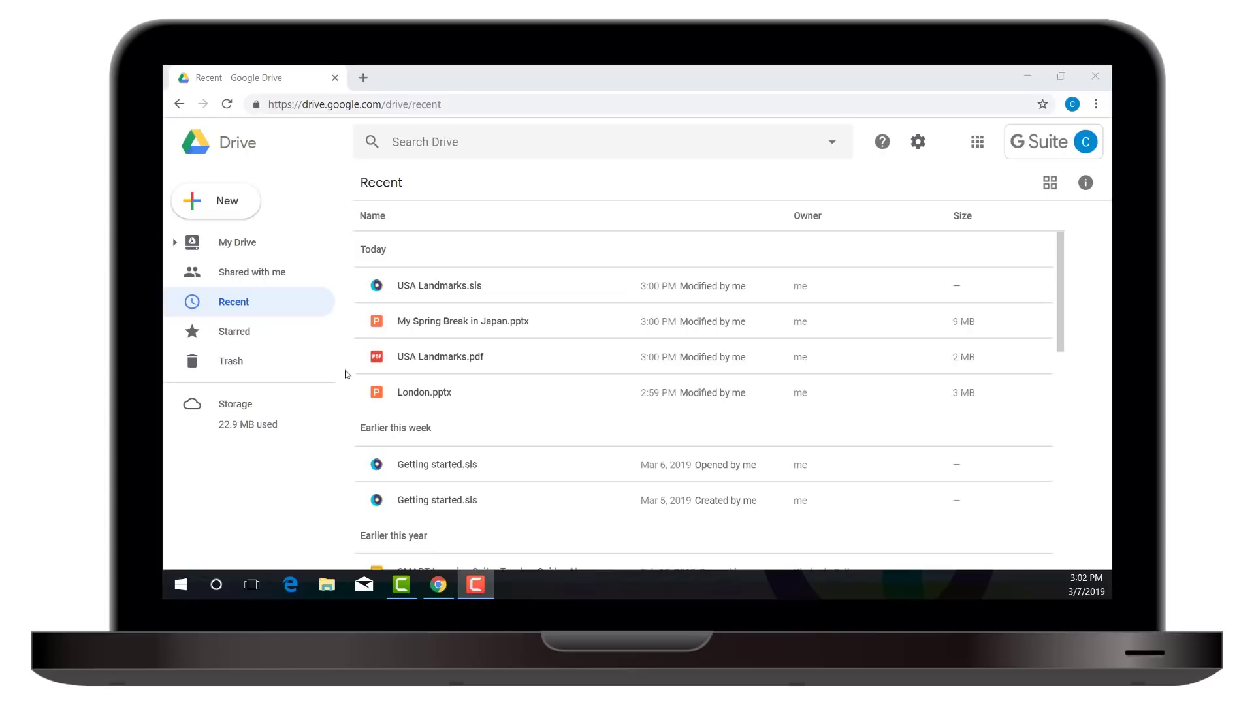
- Open USA Landmarks.sls with SMART Learning Suite from its context menu
right_click(410, 288)
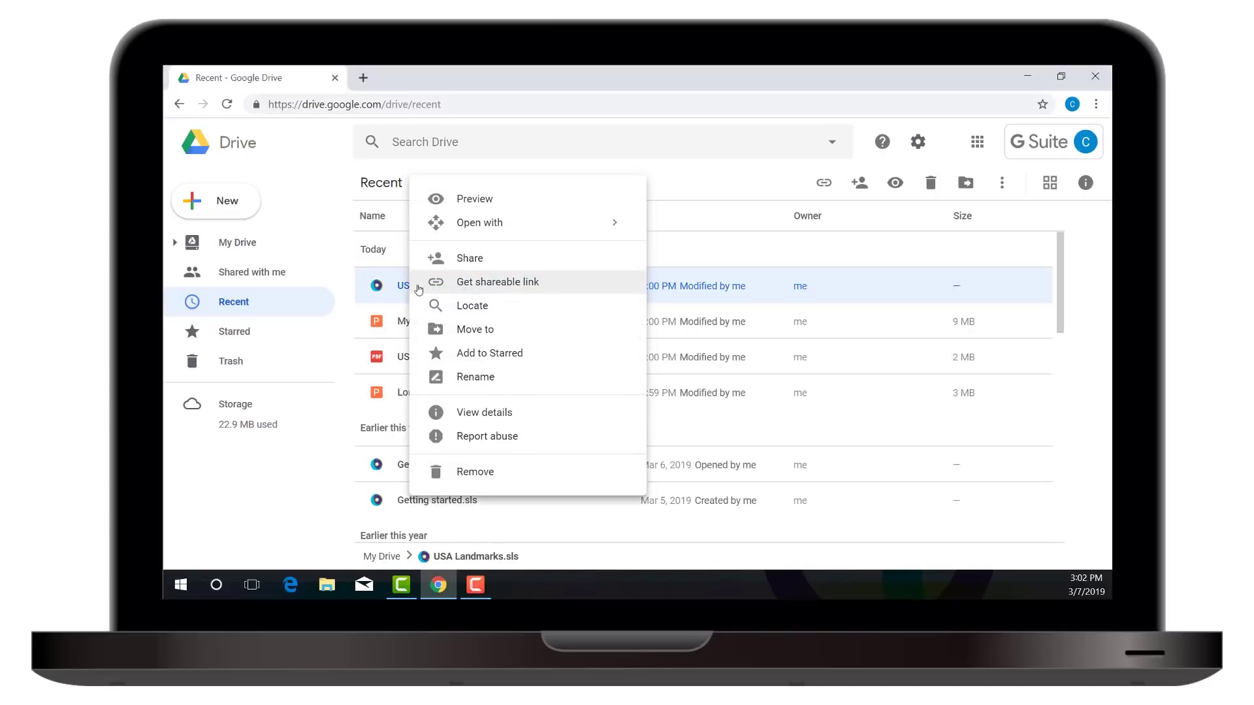
mouse_move(510, 217)
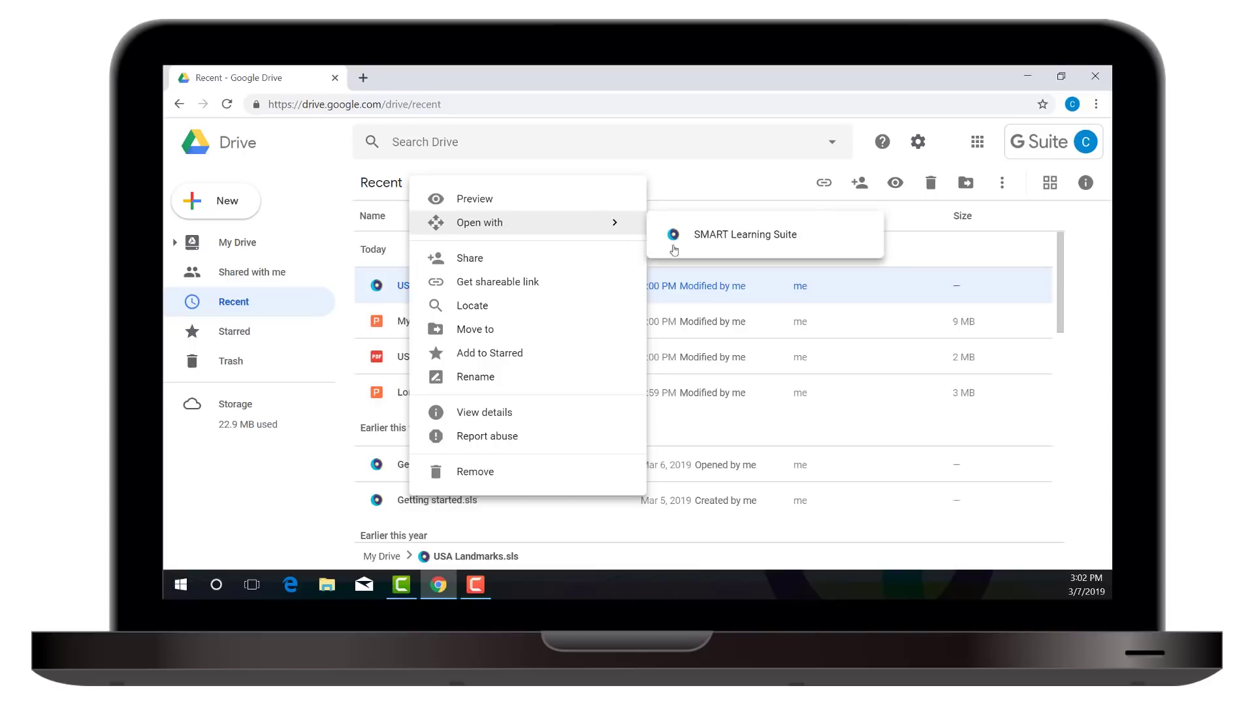
click(815, 236)
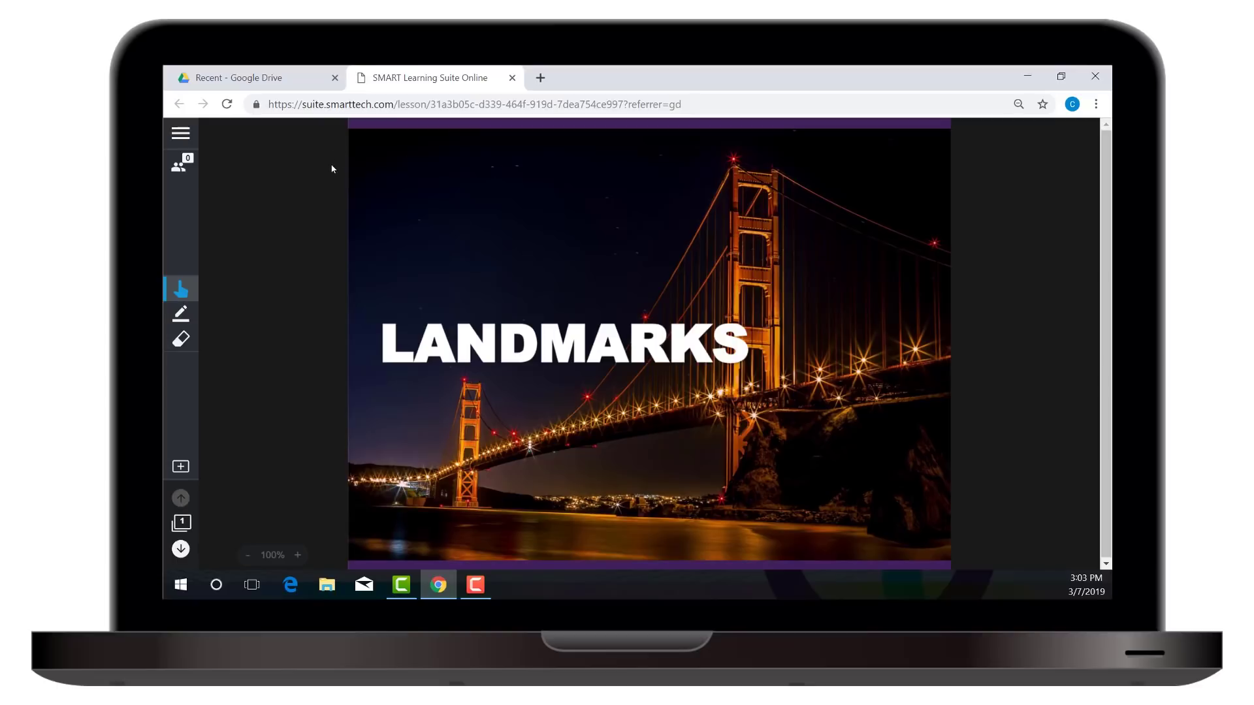
- Bring up the USA Landmarks lesson's hamburger menu to leave the lesson
click(186, 135)
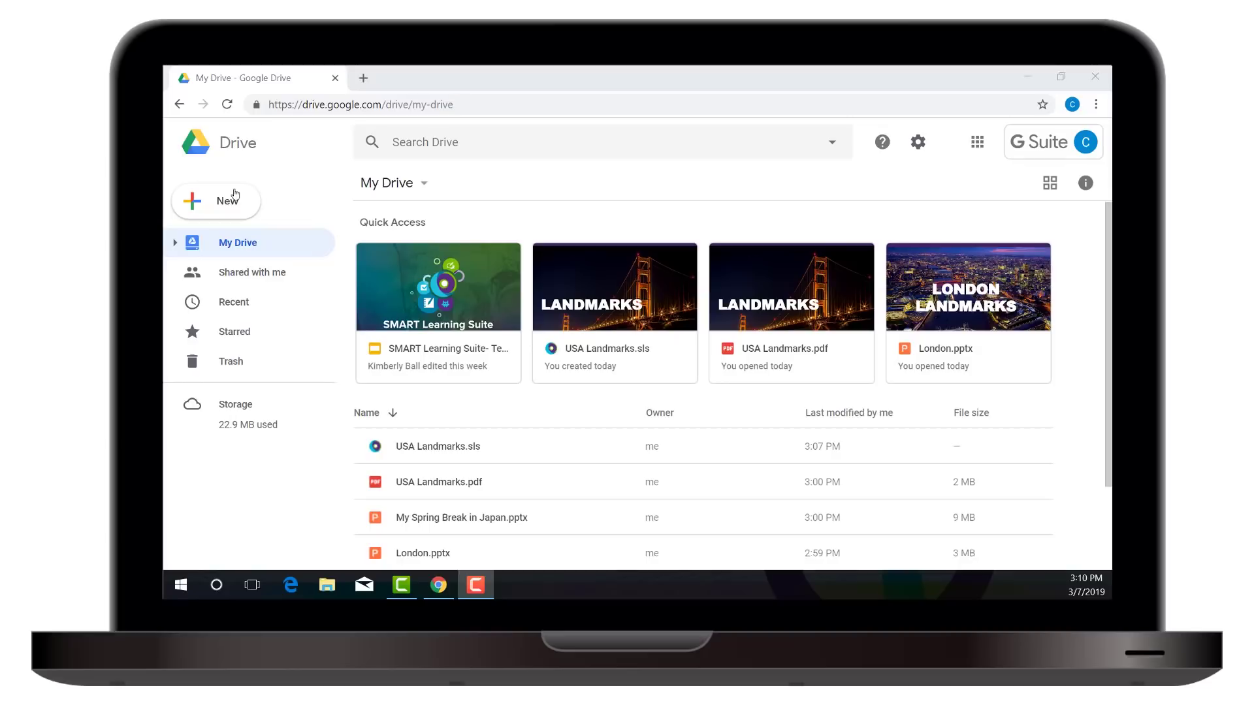
- Make a new folder called 'Geography' through New > Folder
click(230, 196)
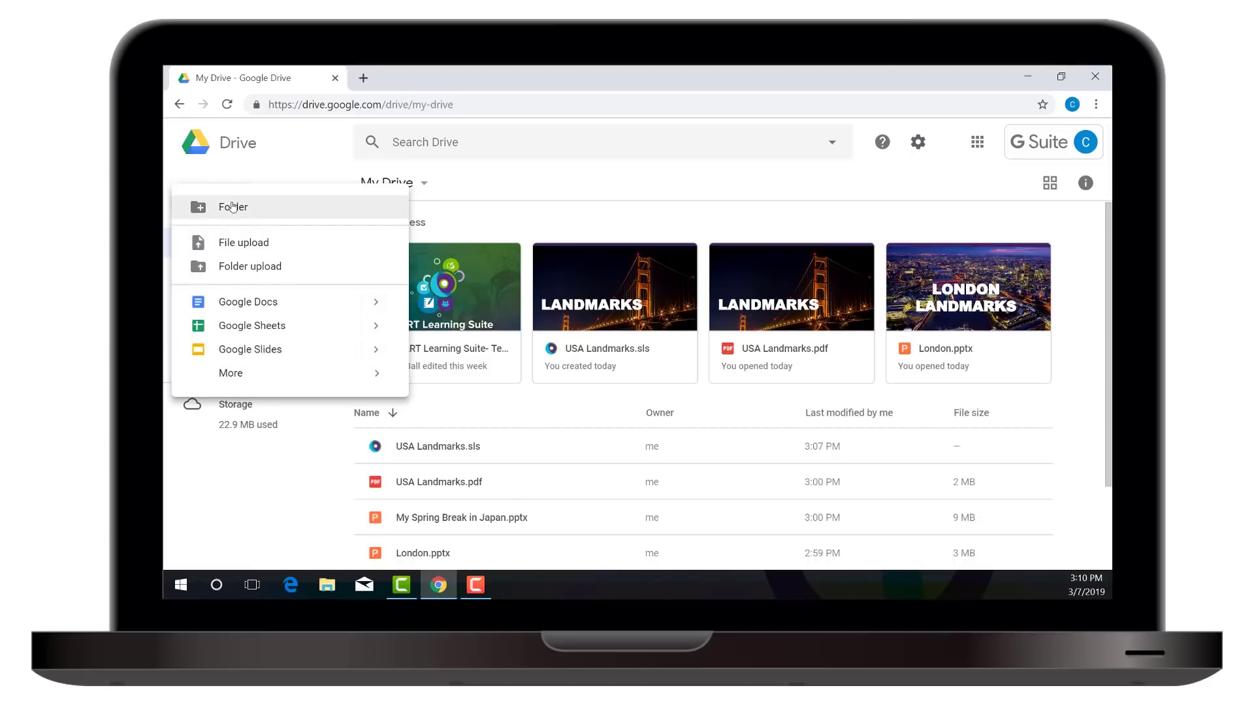
click(233, 207)
text(Geography)
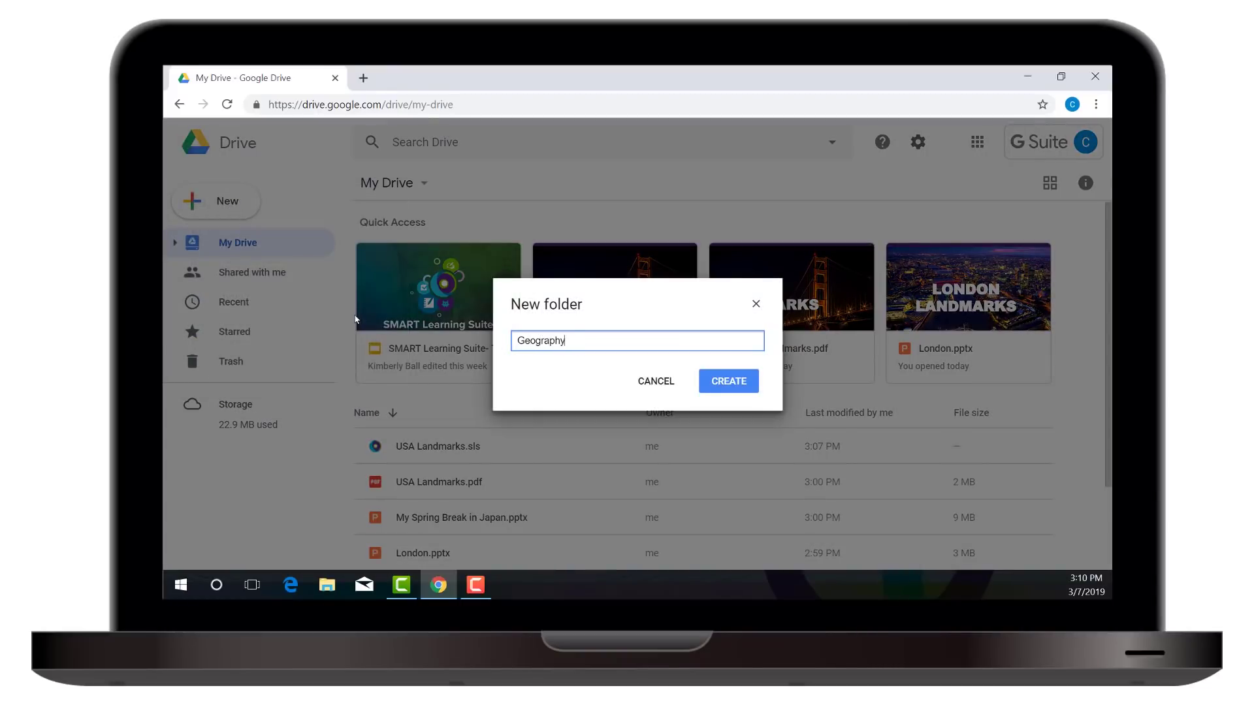
click(727, 393)
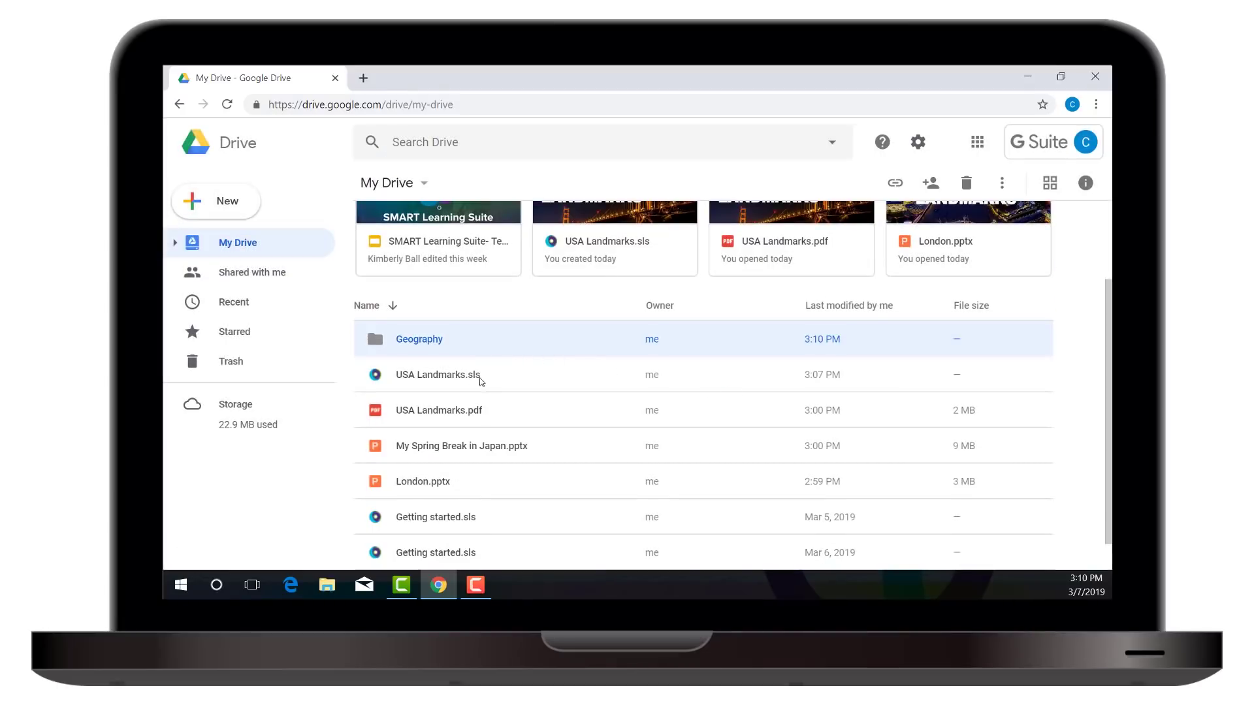
- Drag the USA Landmarks files onto Geography, then open the Geography folder
drag(480, 378, 464, 340)
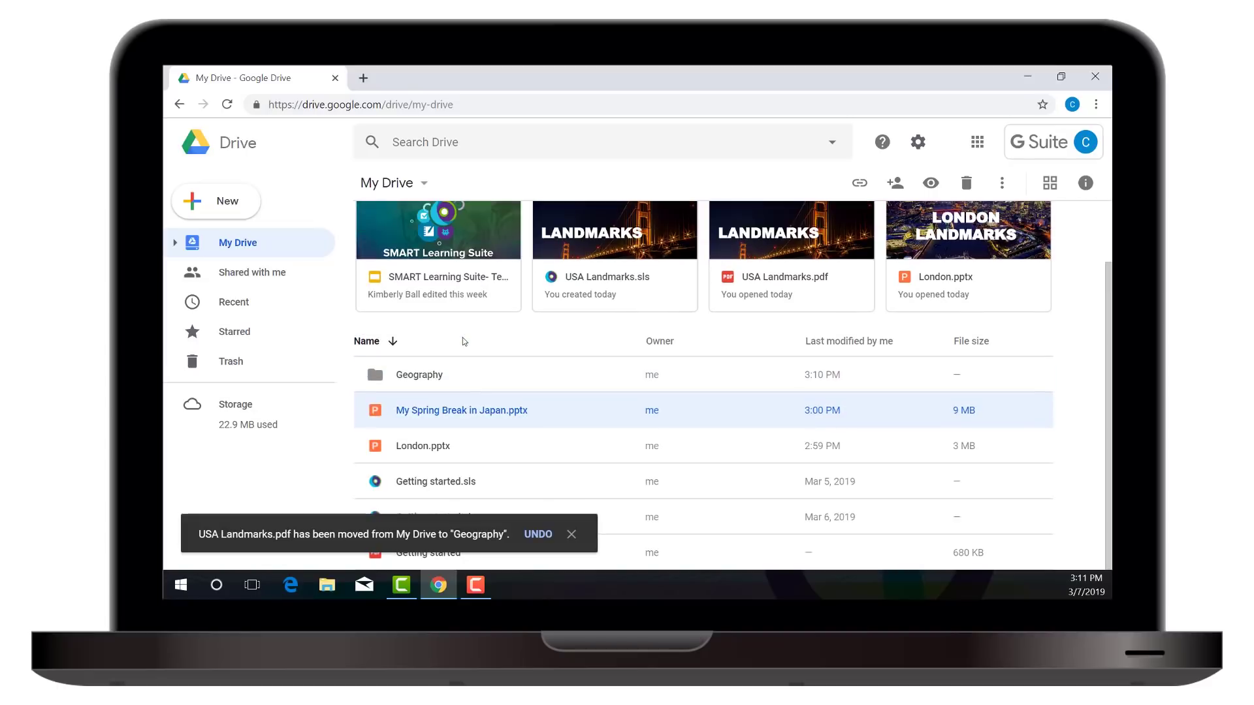
double_click(409, 371)
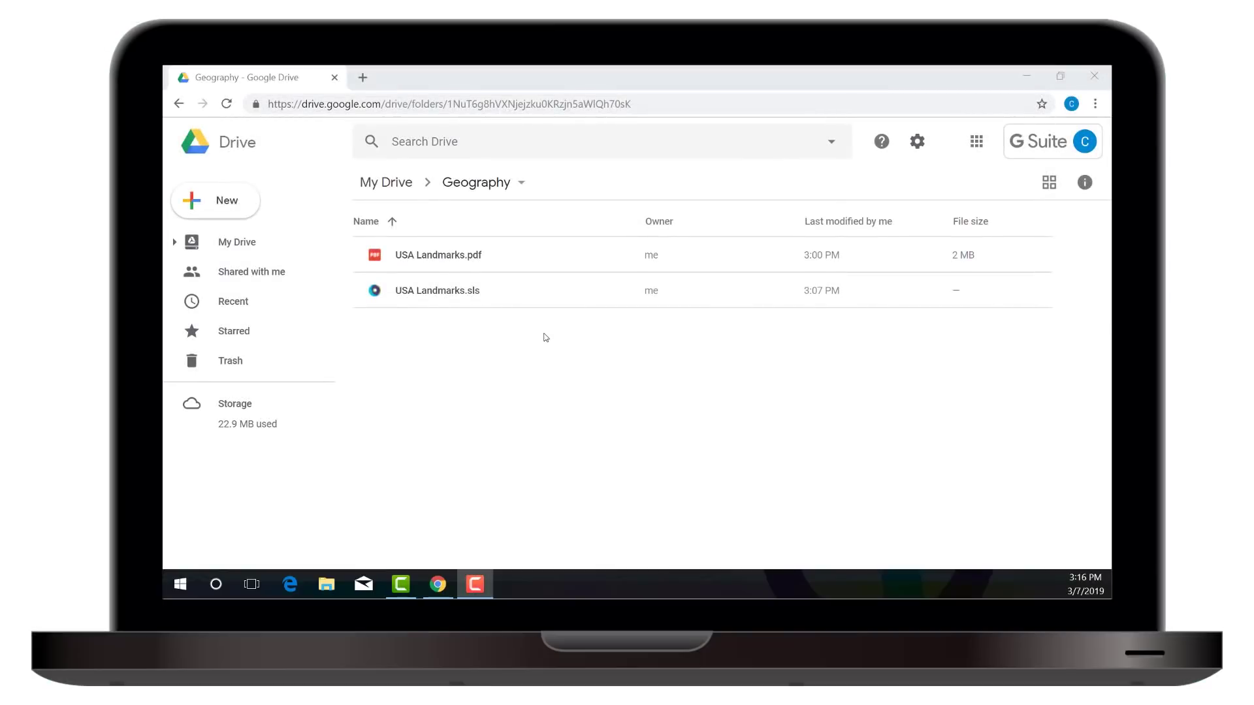
- Turn on link sharing for USA Landmarks.sls and copy its view link
right_click(480, 288)
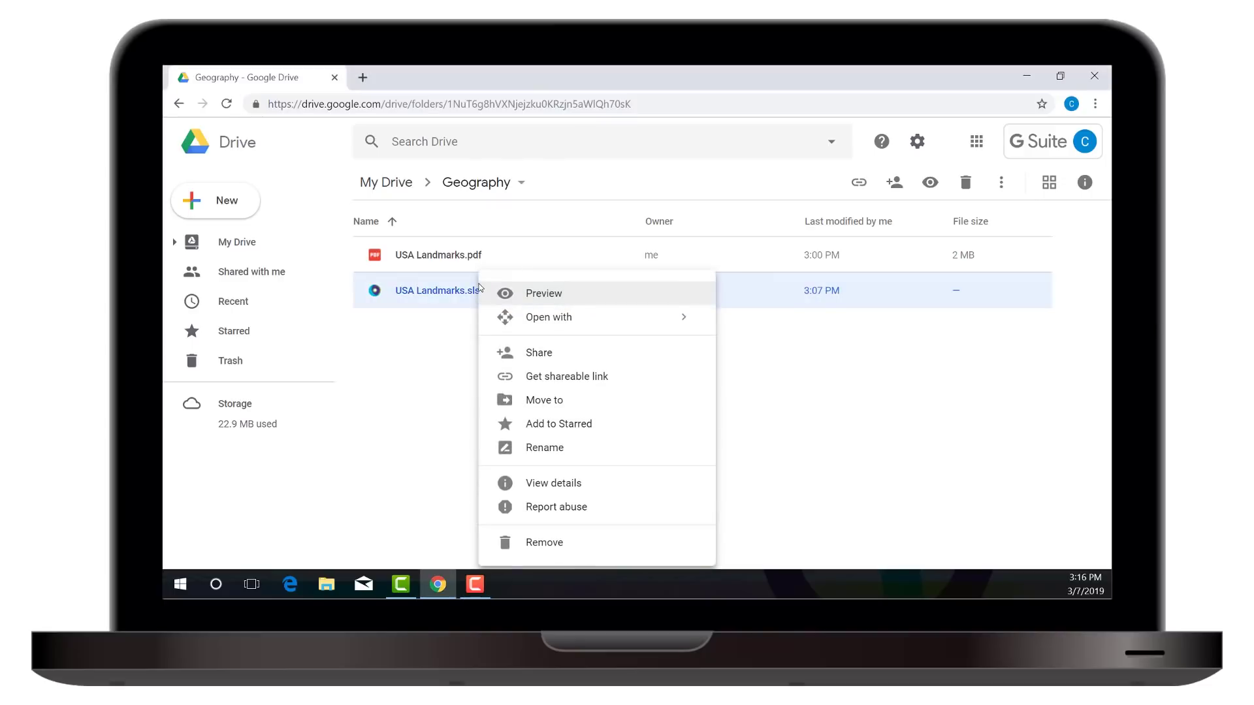
click(515, 344)
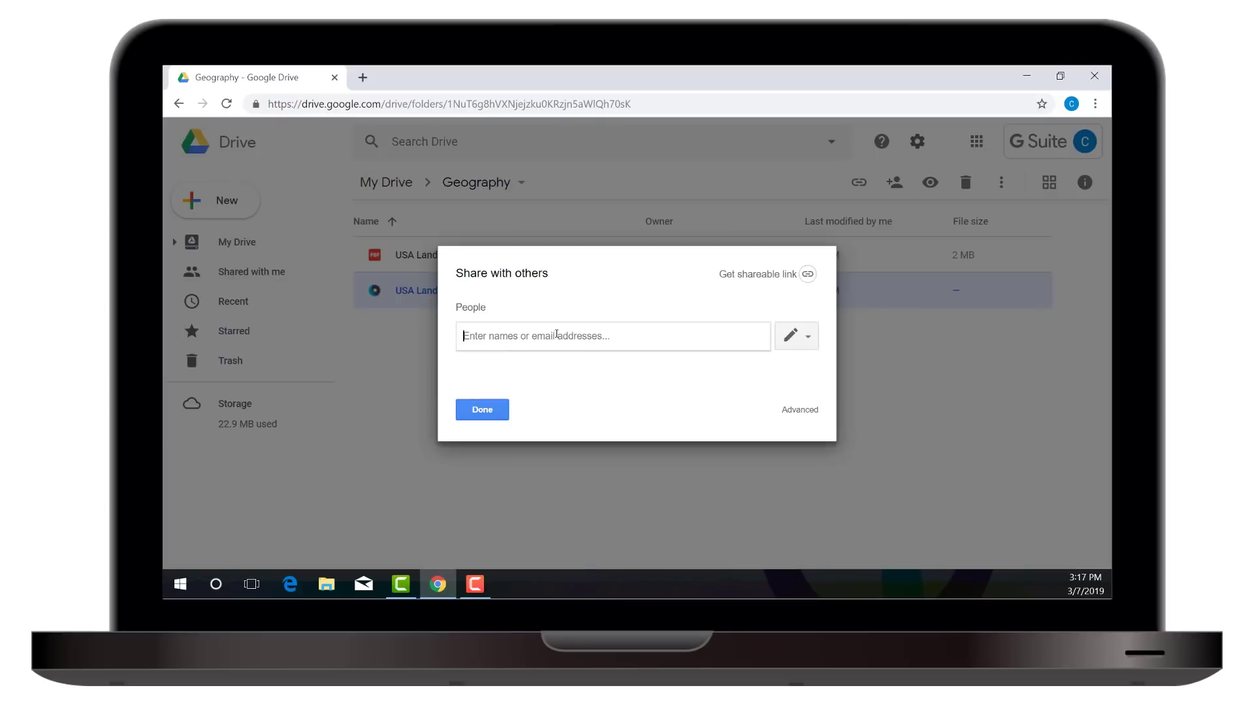
click(738, 279)
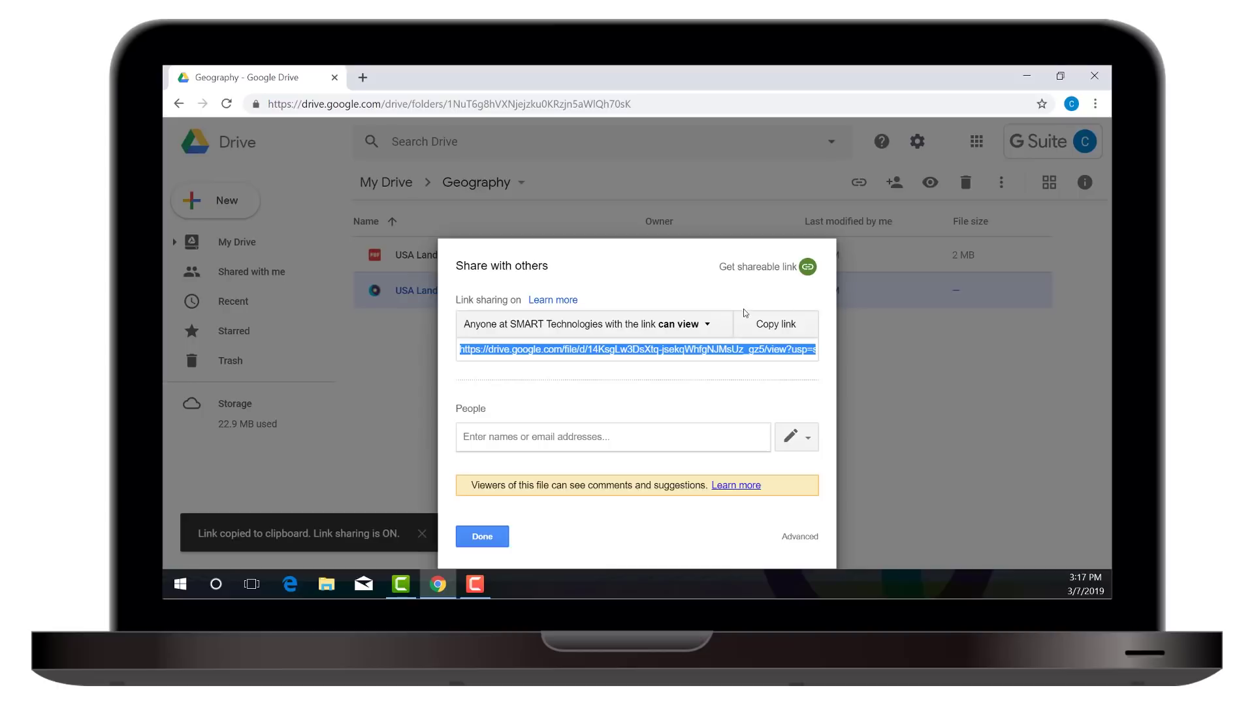
click(746, 321)
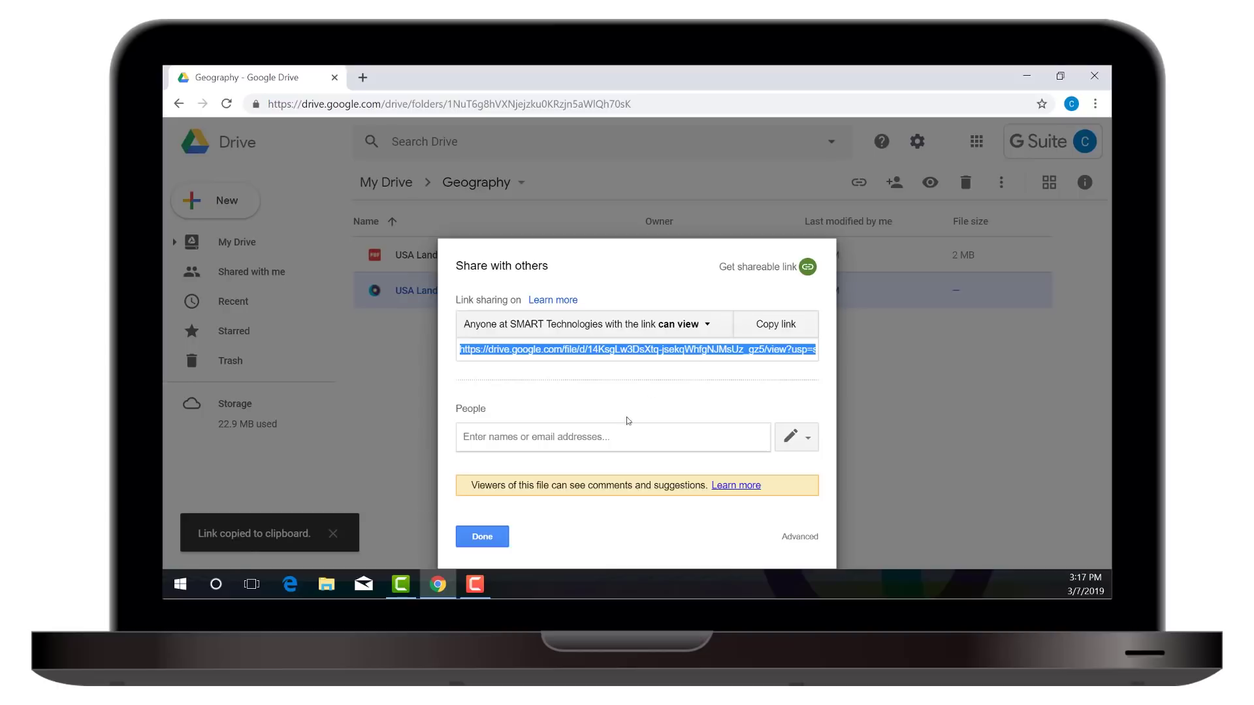
click(483, 537)
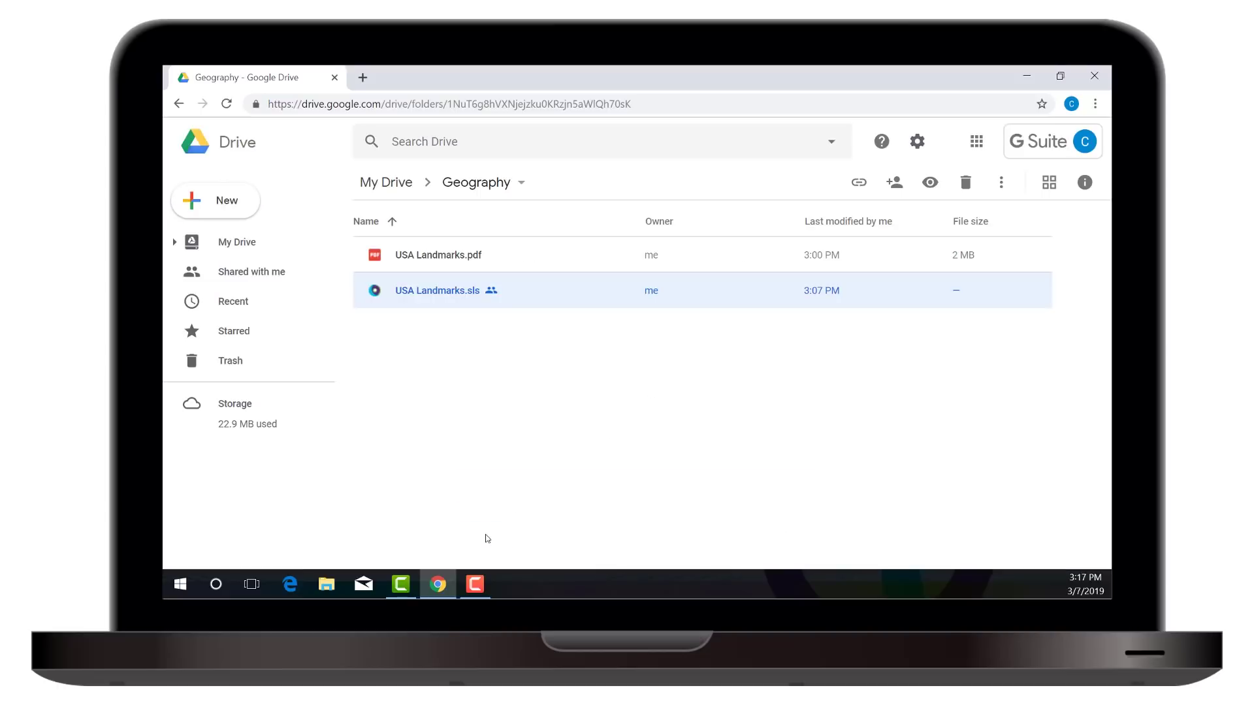